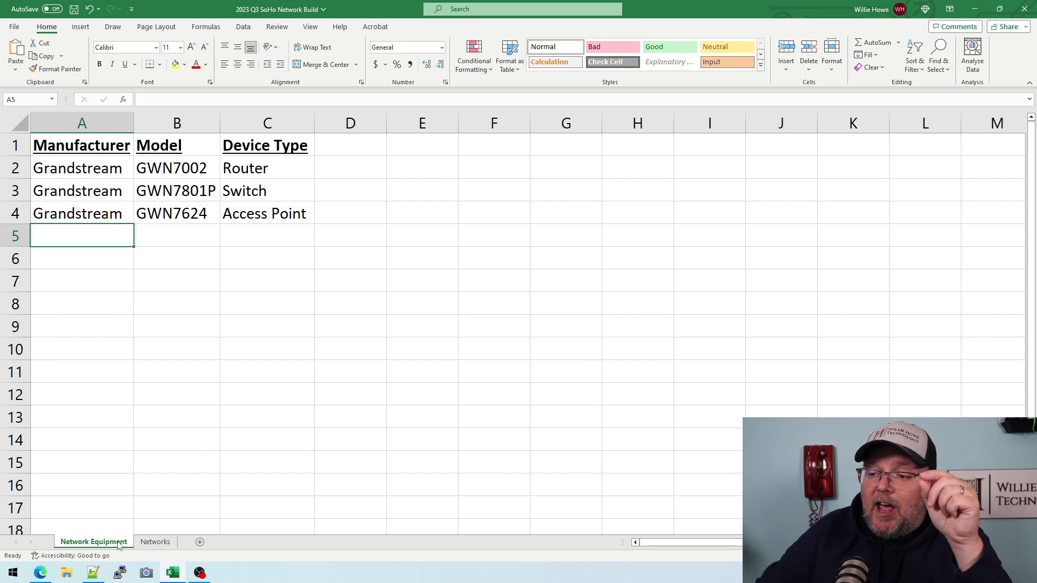
- Switch to the Networks sheet and review its first row: 192.168.10.0, Main LAN, VLAN 1 - Untagged
left_click(146, 543)
left_click(100, 543)
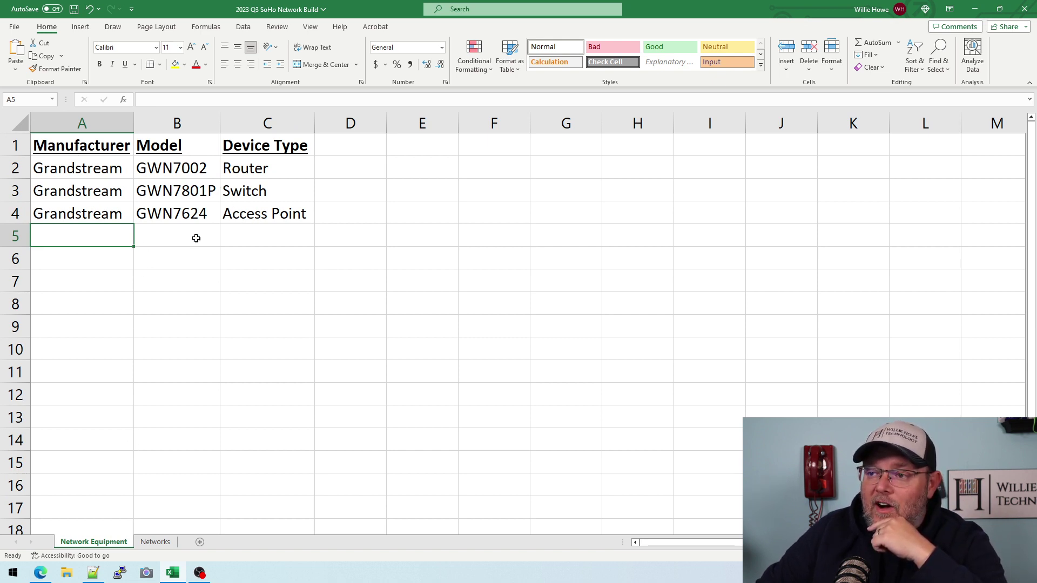
left_click(153, 542)
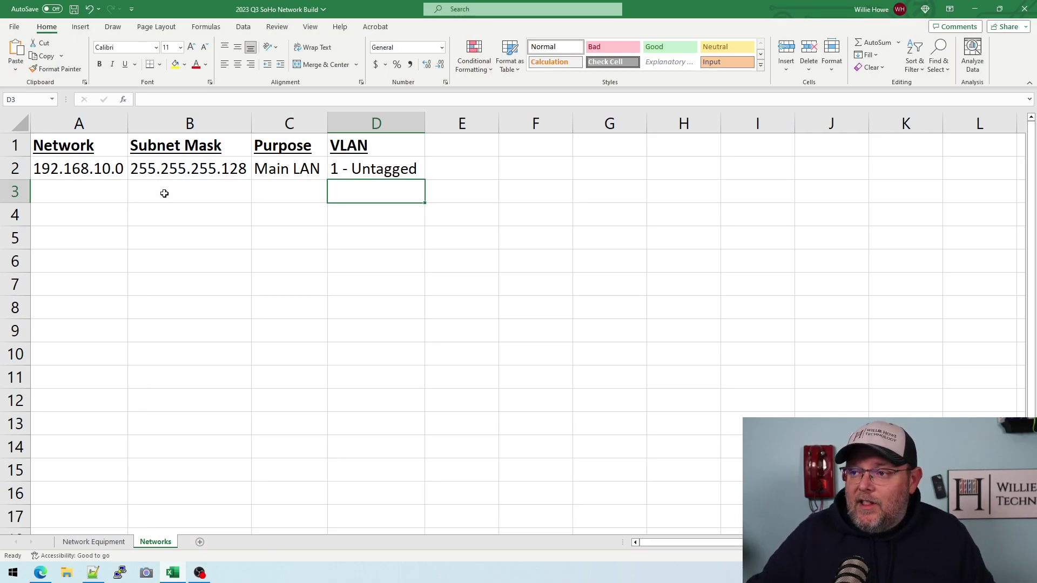
left_click(276, 164)
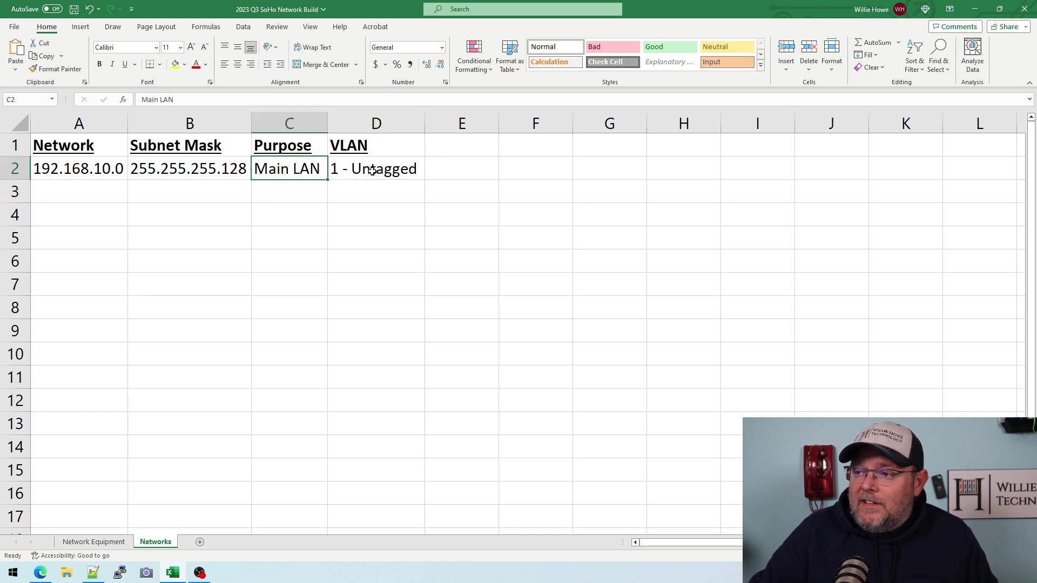
left_click(346, 173)
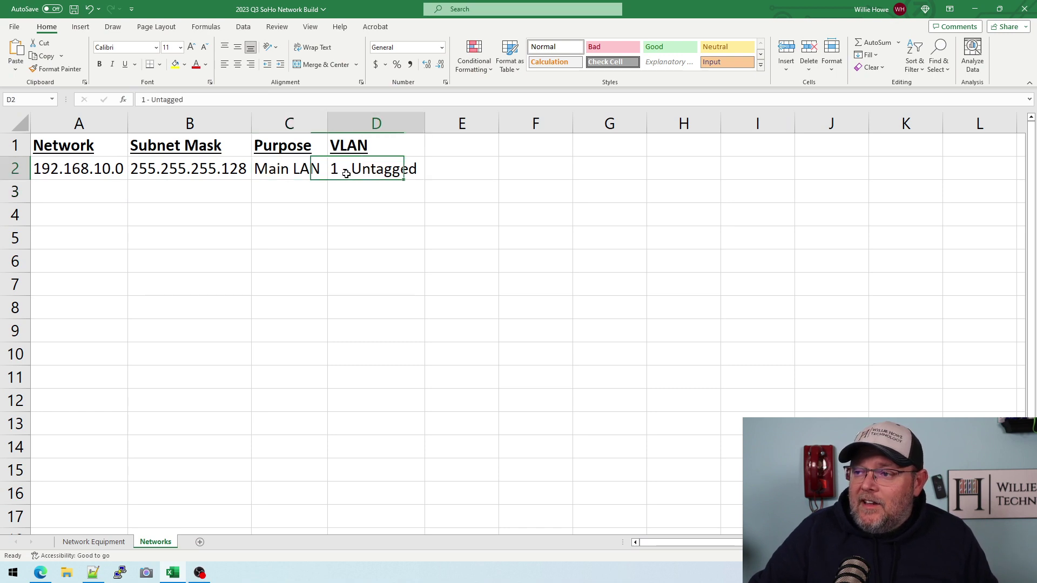
- Enter 172.16.1.0, mask 255.255.255.248 and purpose VoIP in row 3, then type VLAN 16
left_click(71, 189)
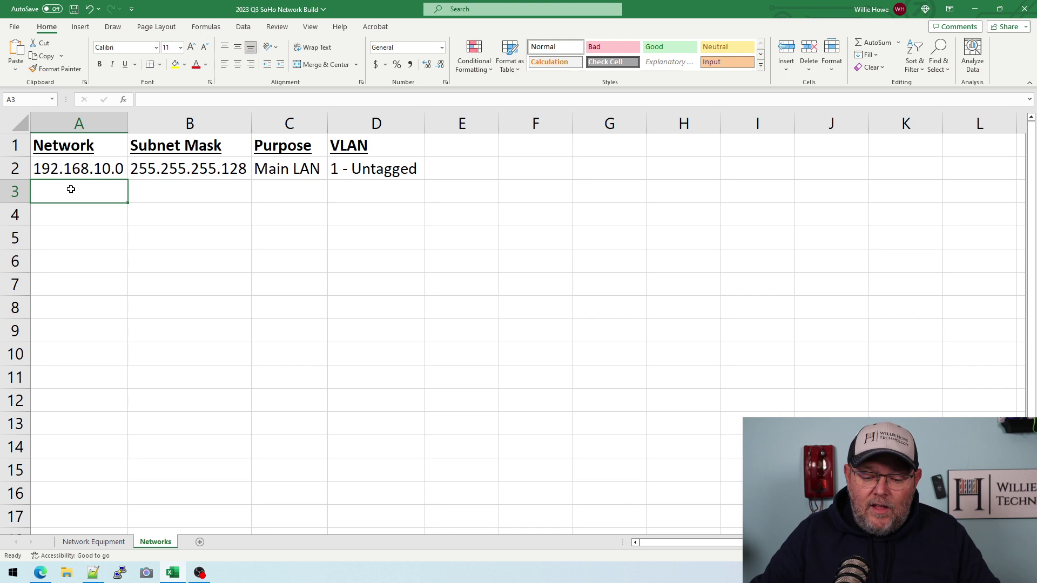
type("172.16.1.0")
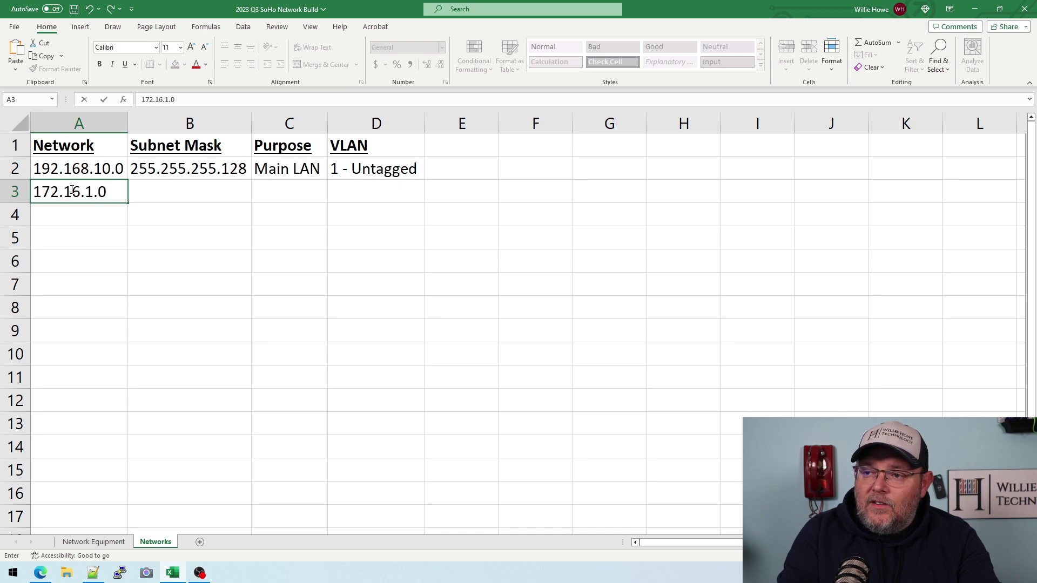
key("Tab")
type("255")
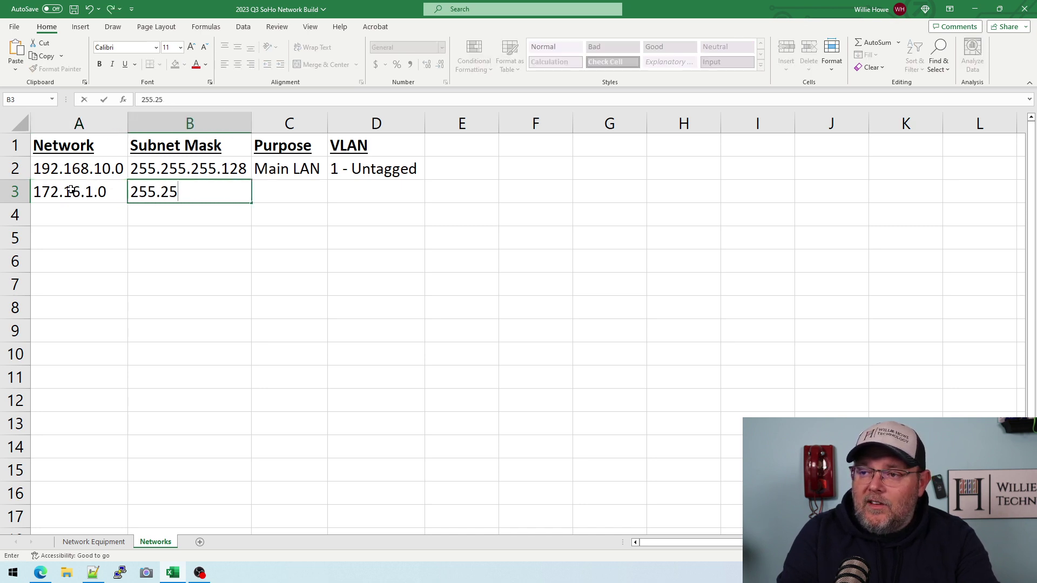
type("5.255.")
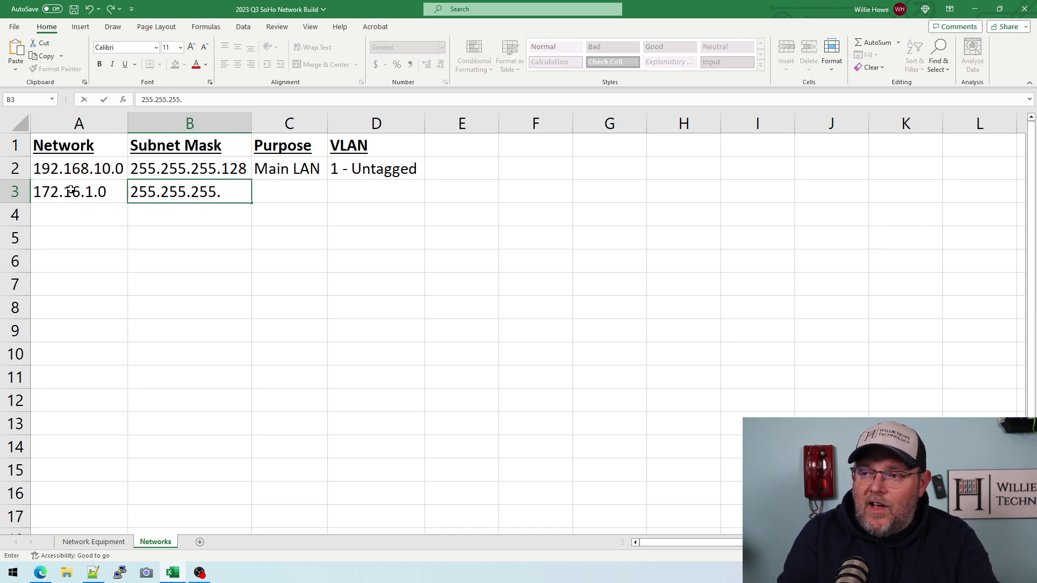
type("248")
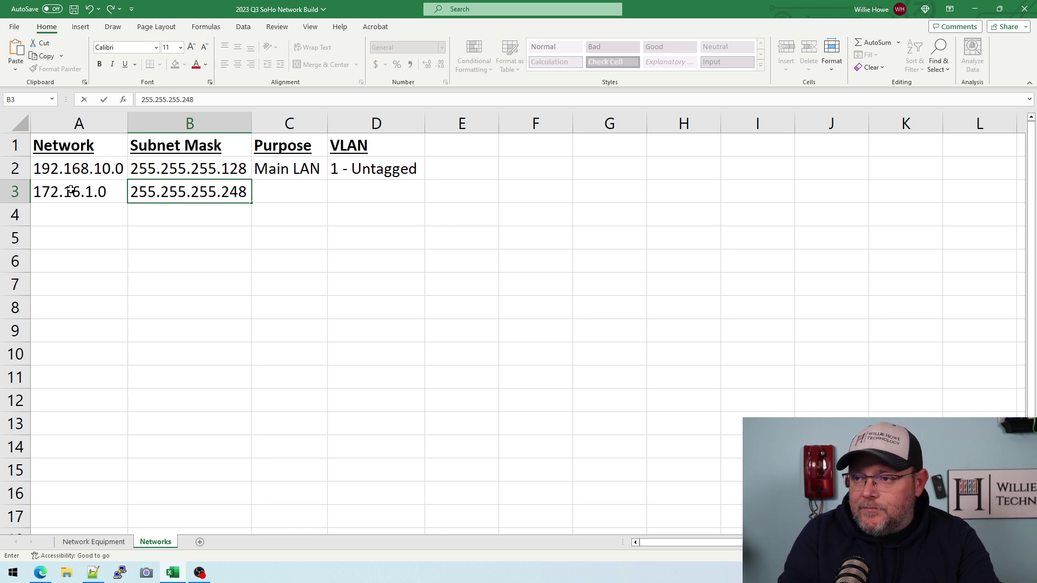
key("Tab")
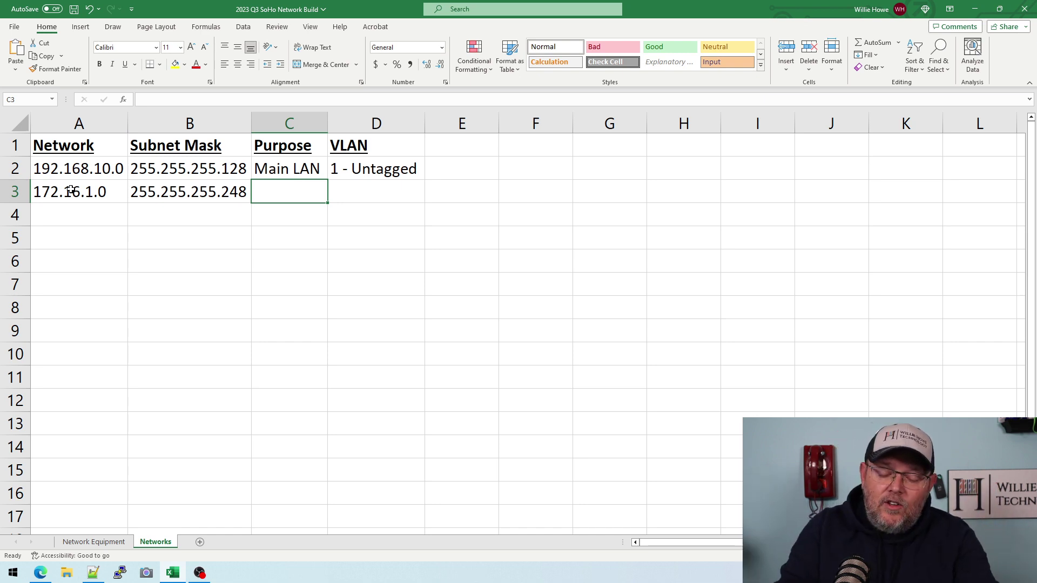
type("VoIP")
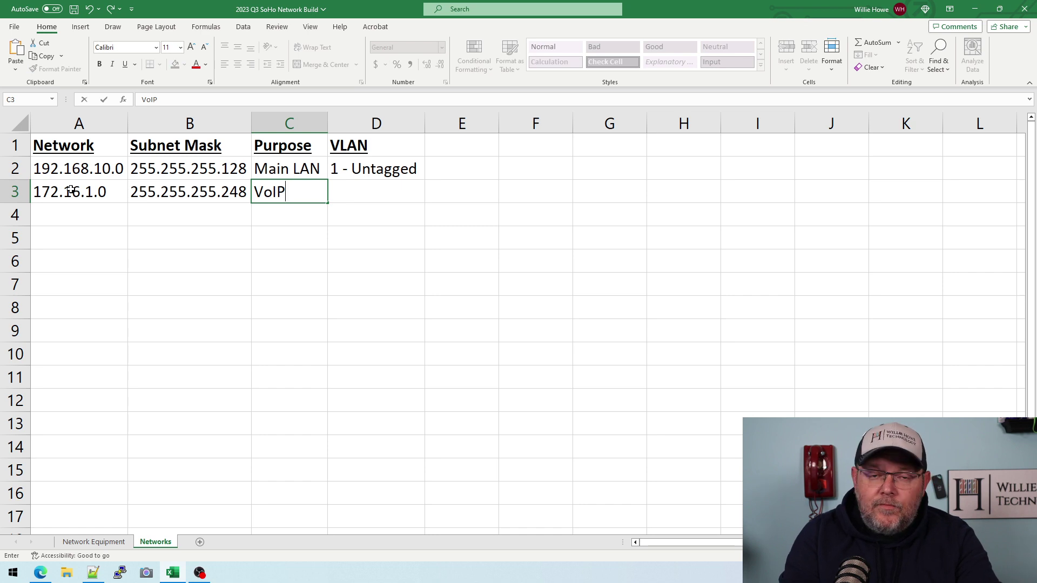
key("Tab")
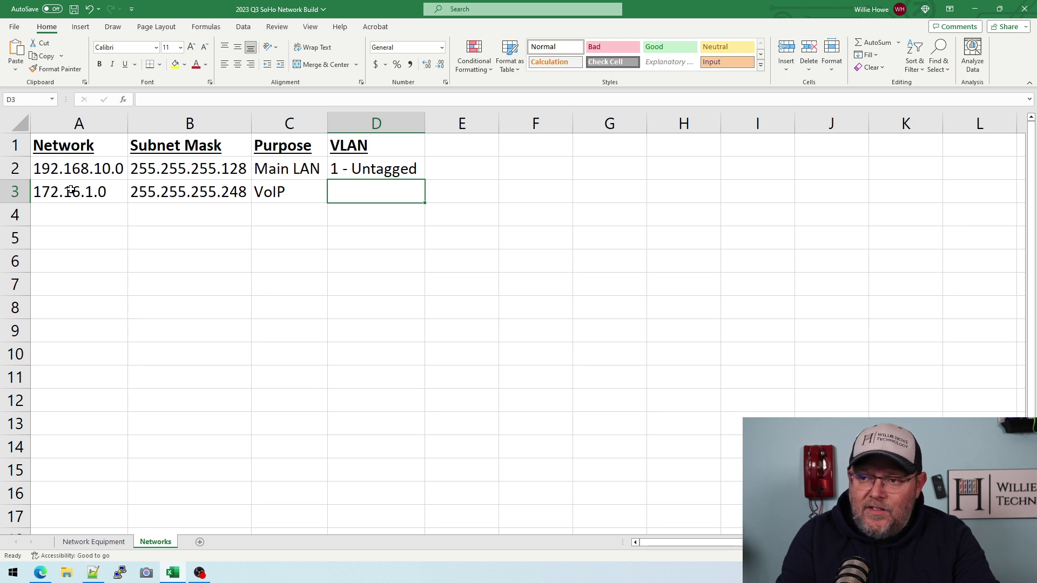
type("16")
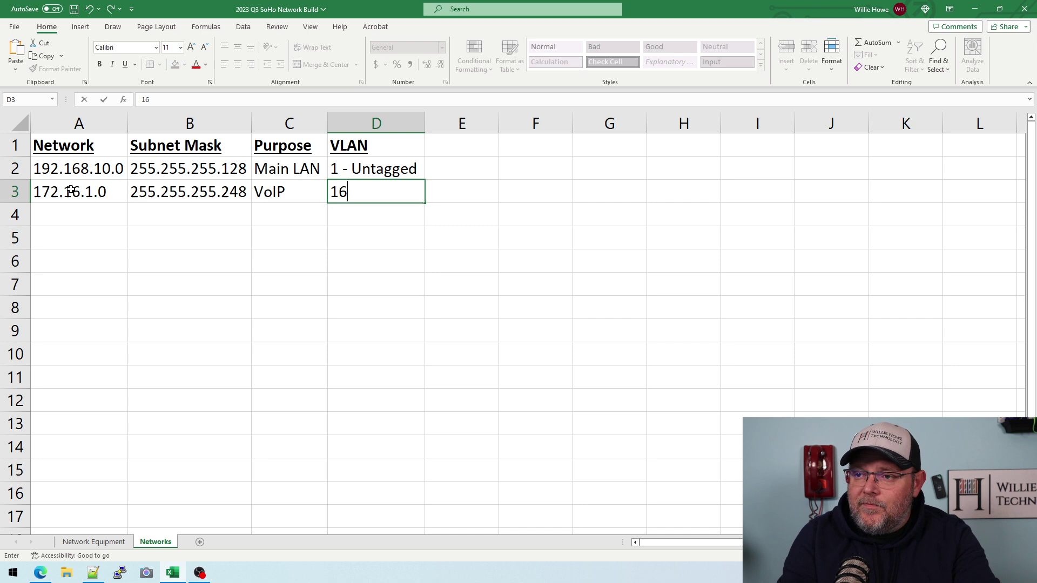
- Commit VLAN 16 in D3 for the VoIP network
key("Return")
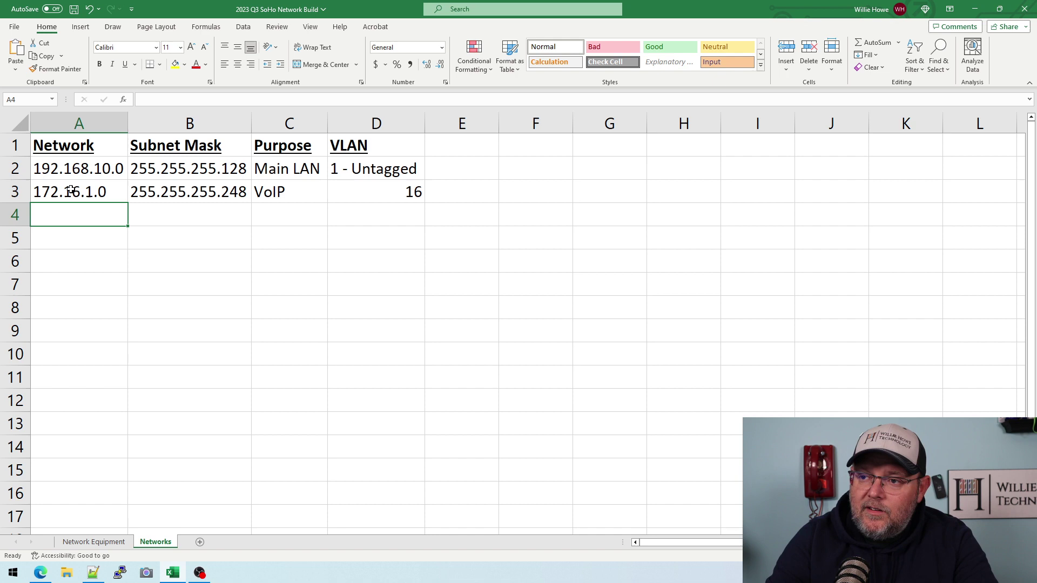
- Fill row 4 with 172.16.2.0, mask 255.255.255.248, purpose CCTV and VLAN 2
type("172")
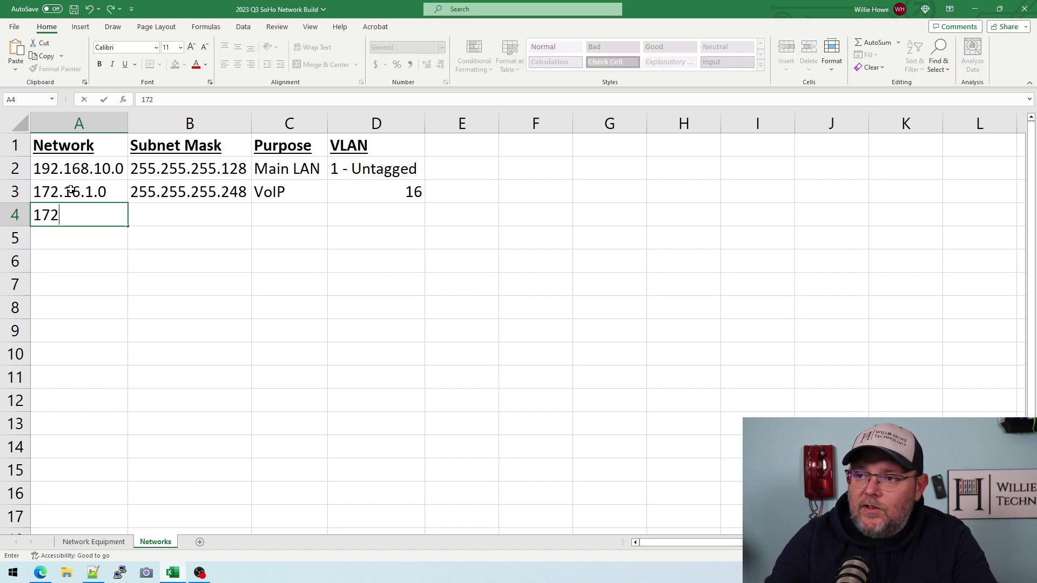
type(".16.2")
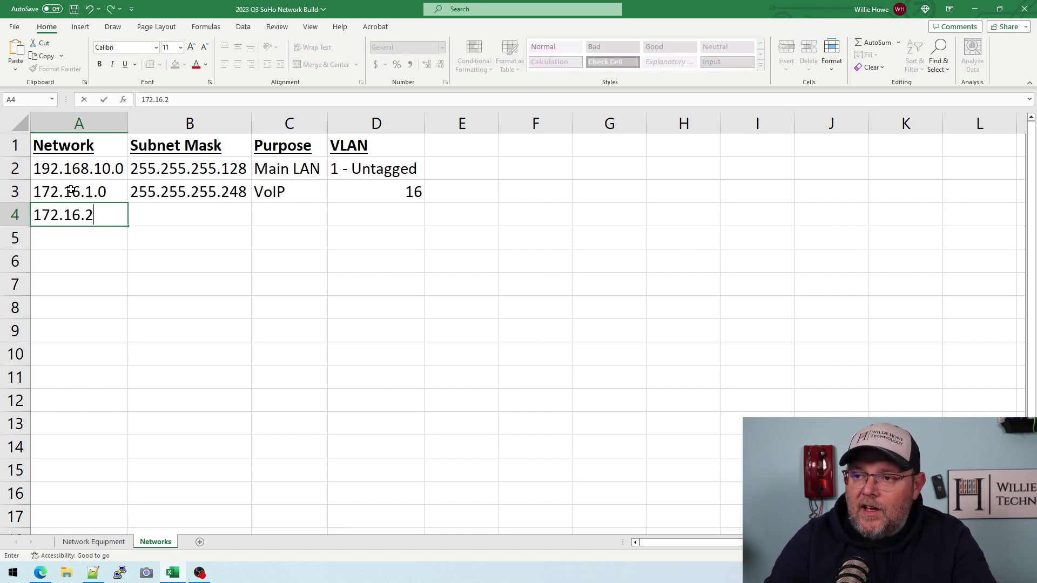
type(".0")
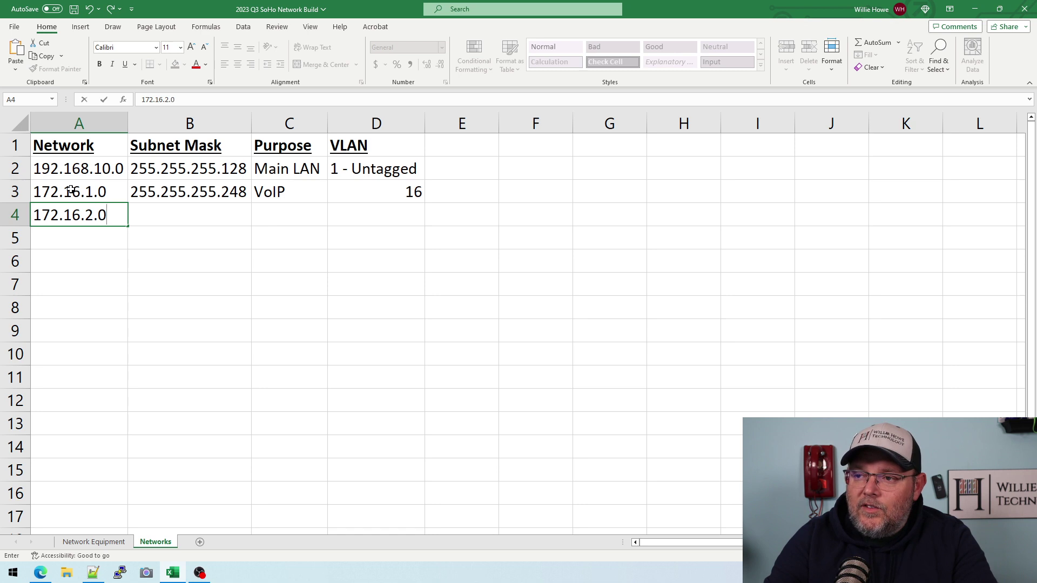
key("Tab")
type("2")
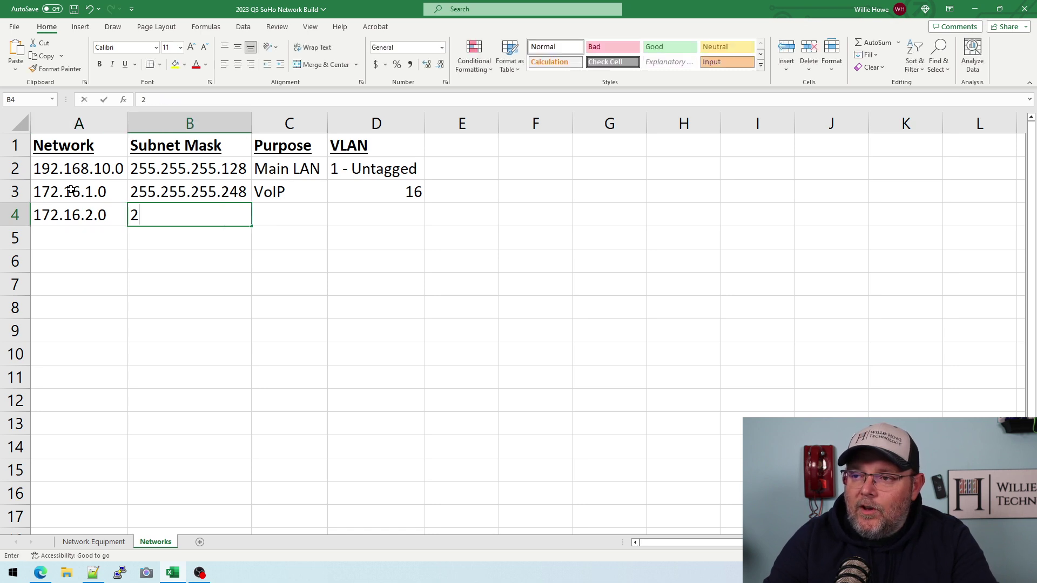
type("55.255.255.255.248")
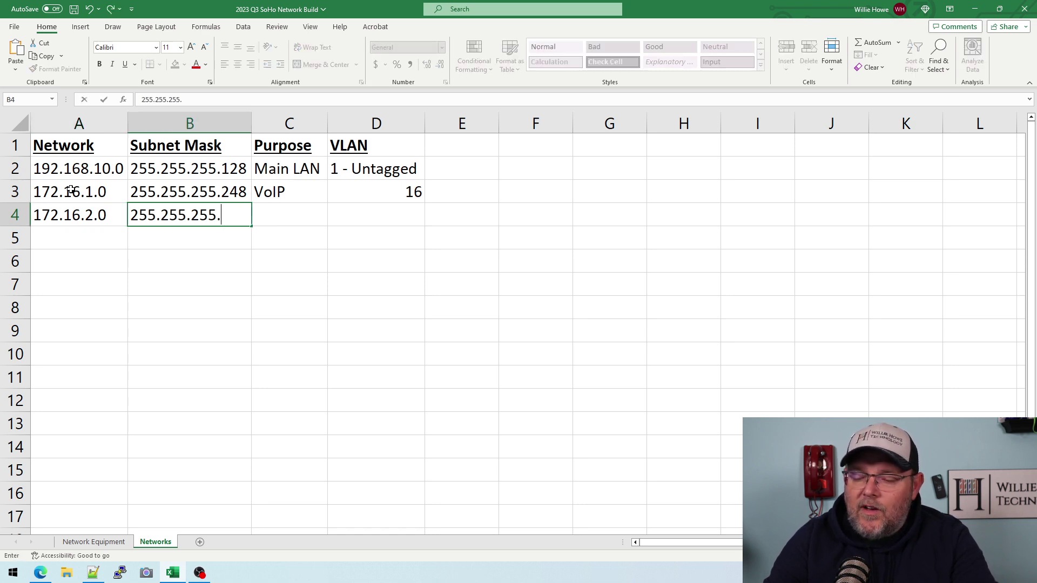
key("Tab")
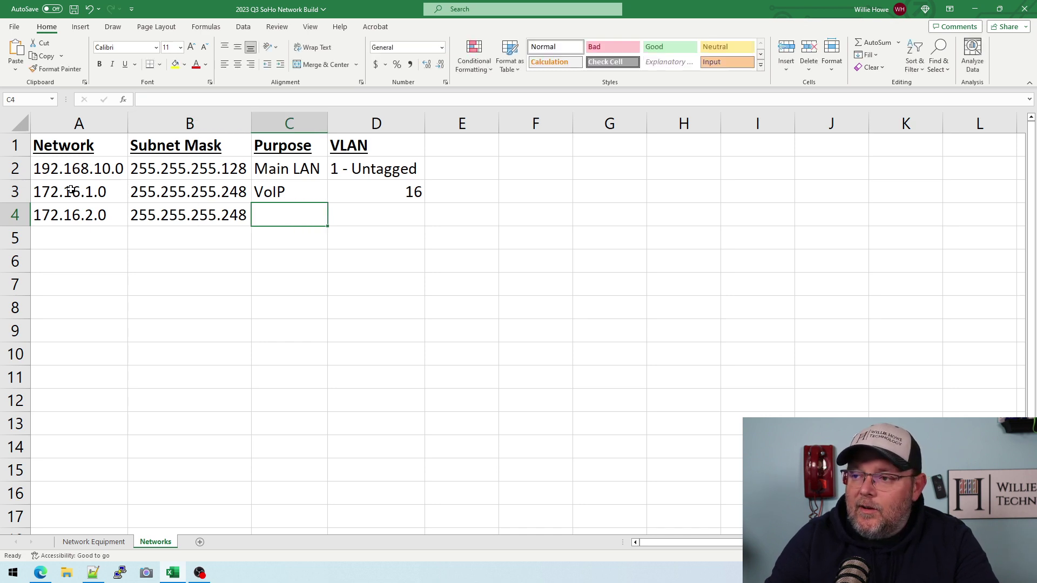
type("CCTV")
key("Tab")
type("2")
key("Return")
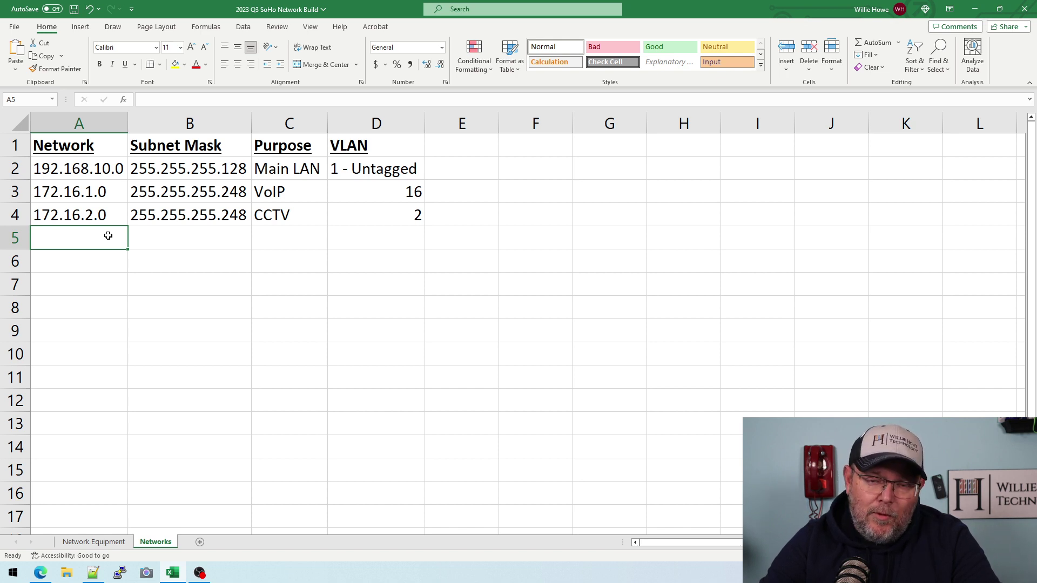
- Fill row 5 with 10.0.0.0, mask 255.255.255.128, purpose Guest and VLAN 10
type("10.")
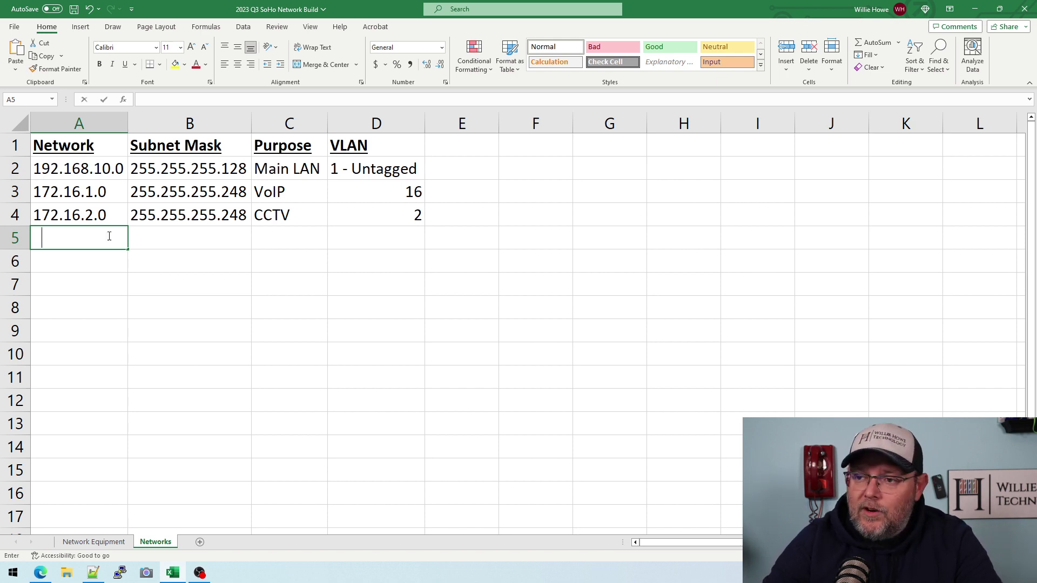
type("0.0")
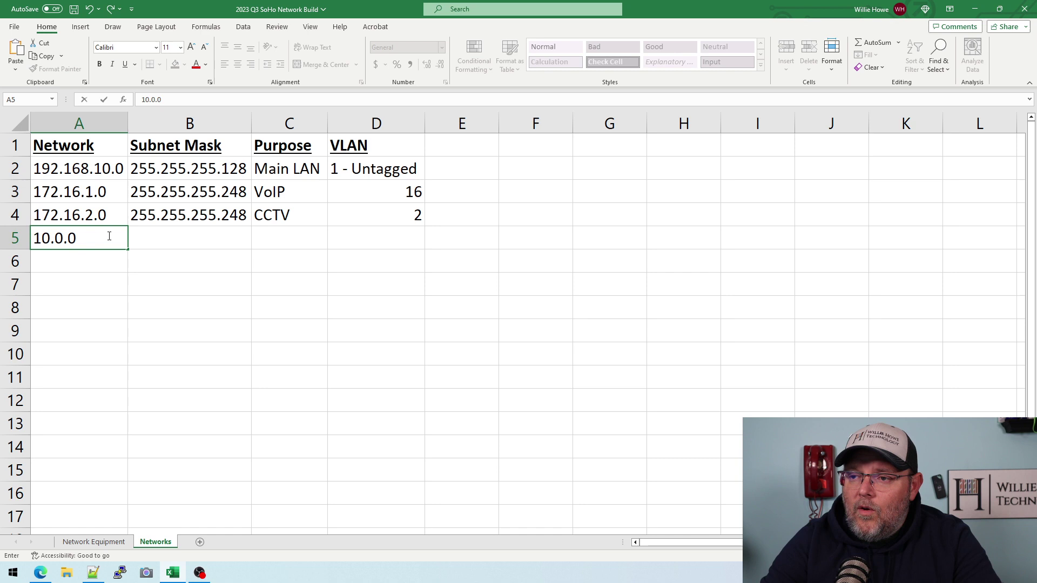
type(".")
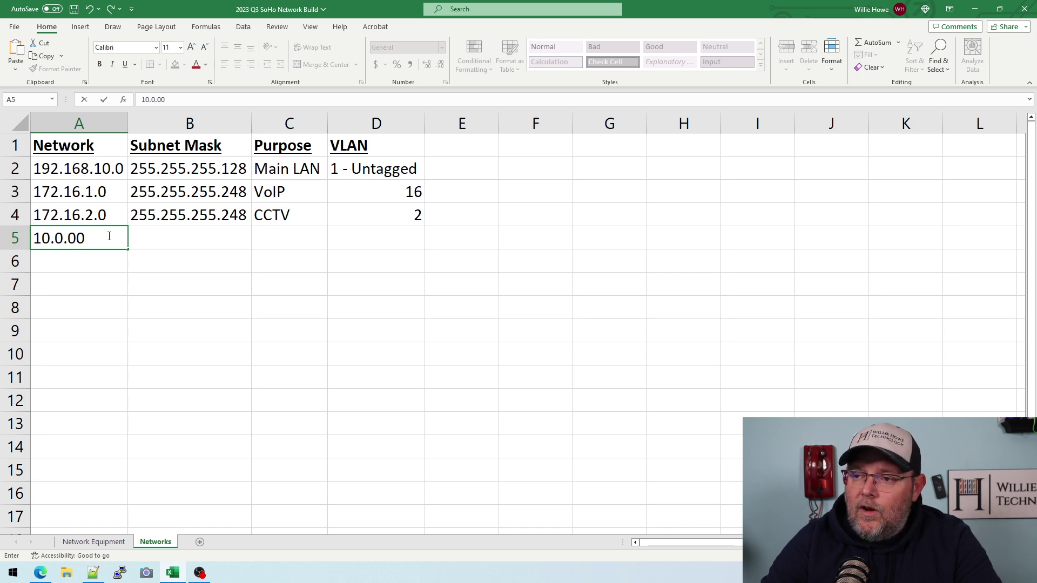
type("0")
key("Tab")
type("255.")
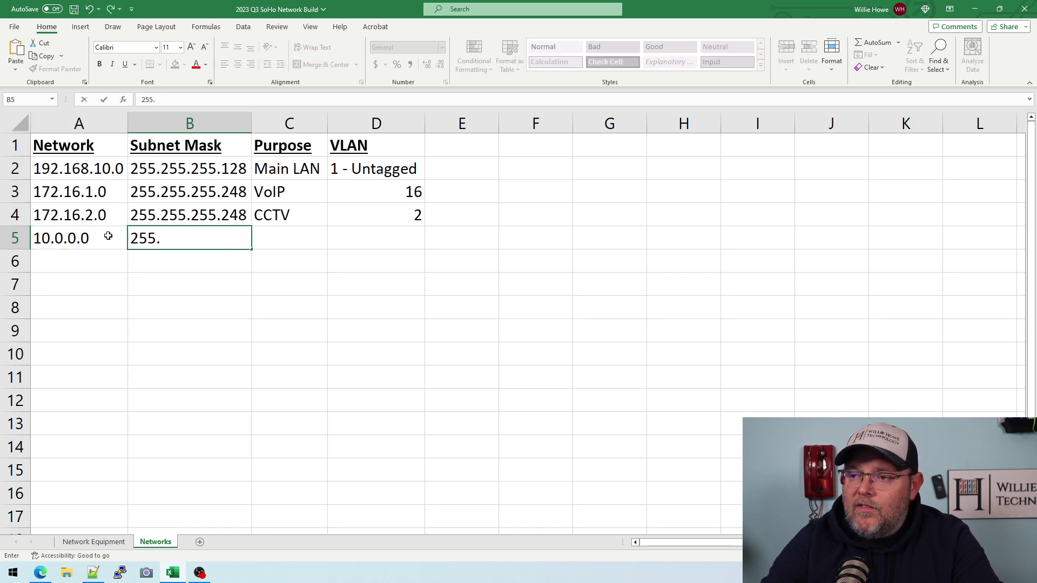
type("255.255.")
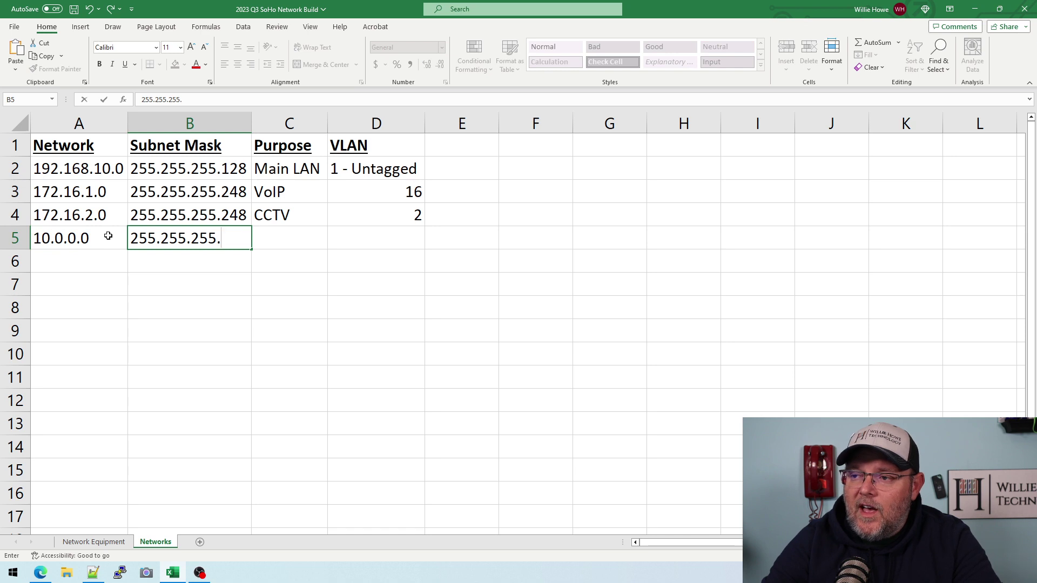
type("128")
key("Tab")
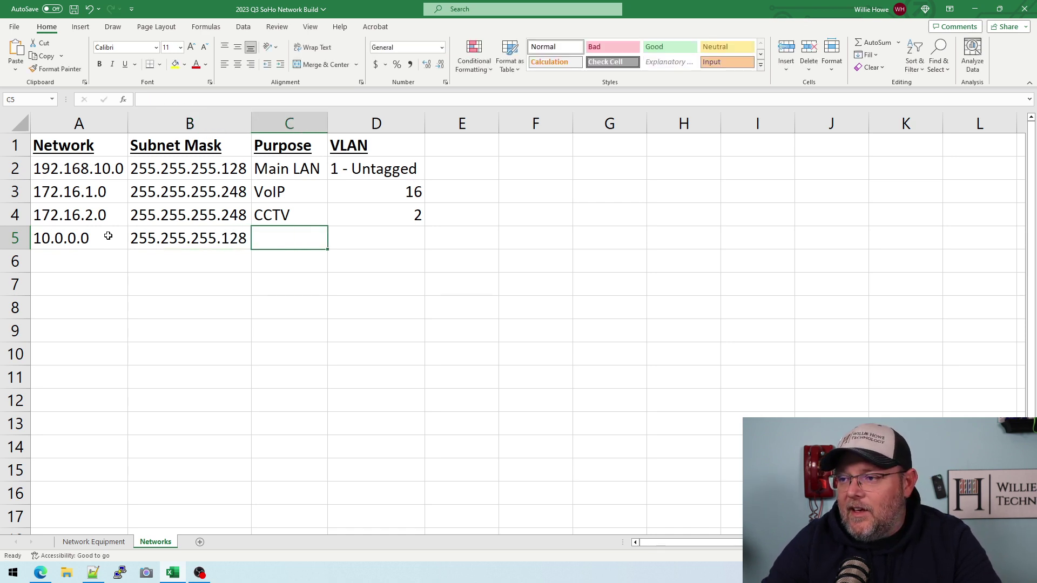
type("Guest")
key("Tab")
type("10")
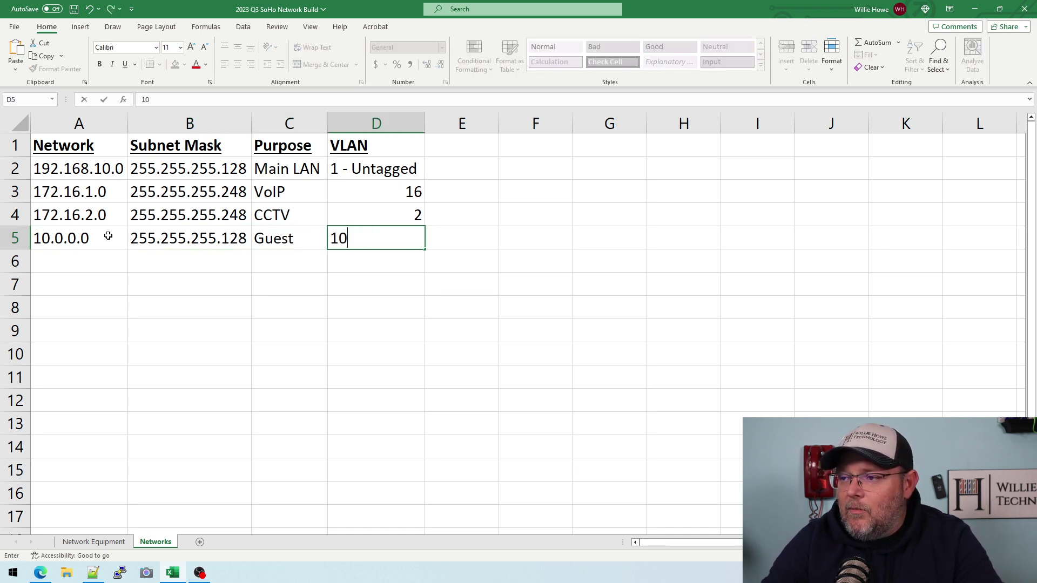
key("Return")
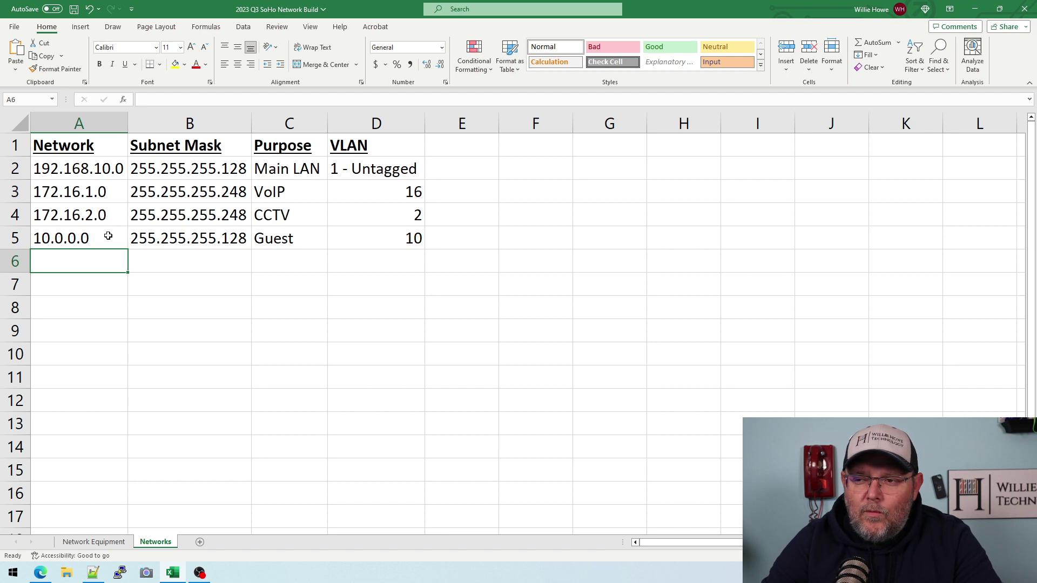
- Enter VPN as the purpose in C6 and save the workbook with Ctrl+S
key("Tab")
key("Tab")
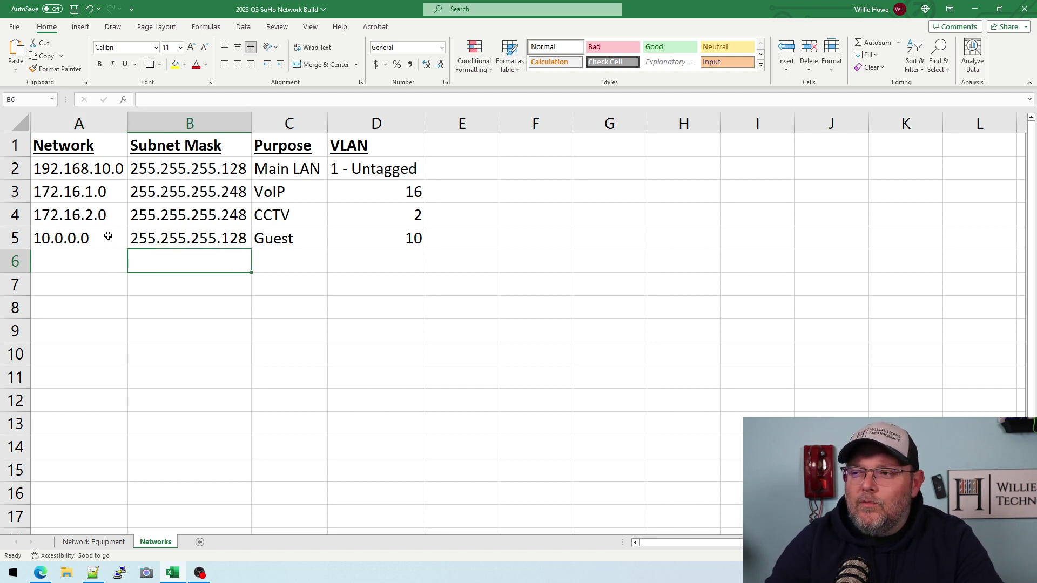
type("VPN")
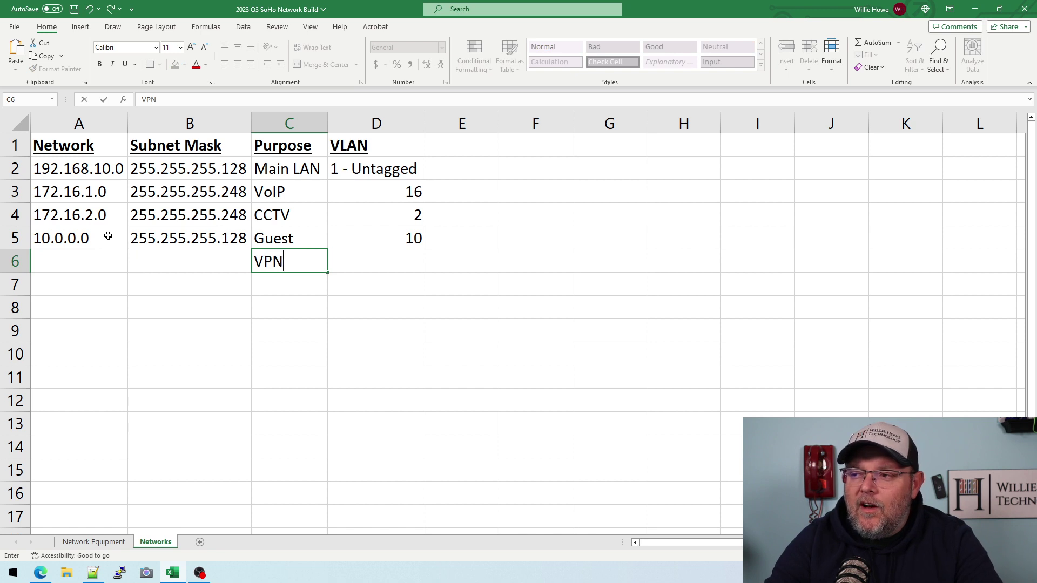
key("Tab")
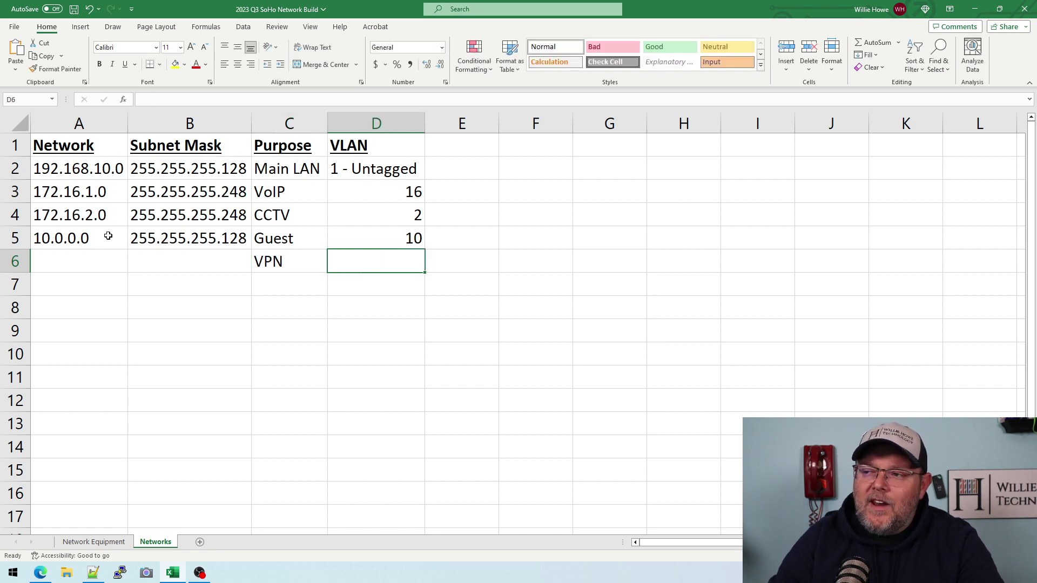
key("Left")
key("Left")
key("Left")
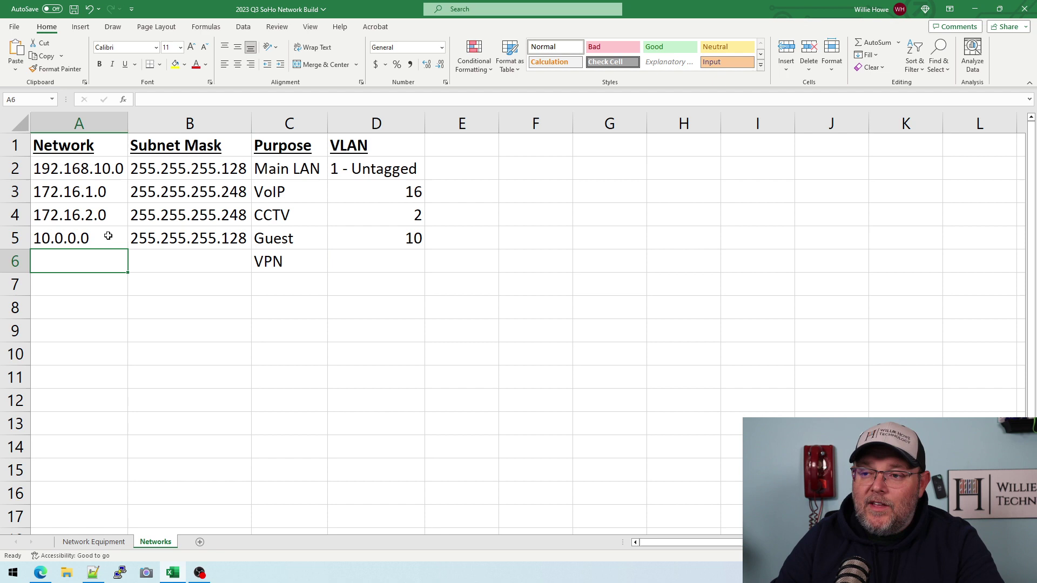
key("ctrl+s")
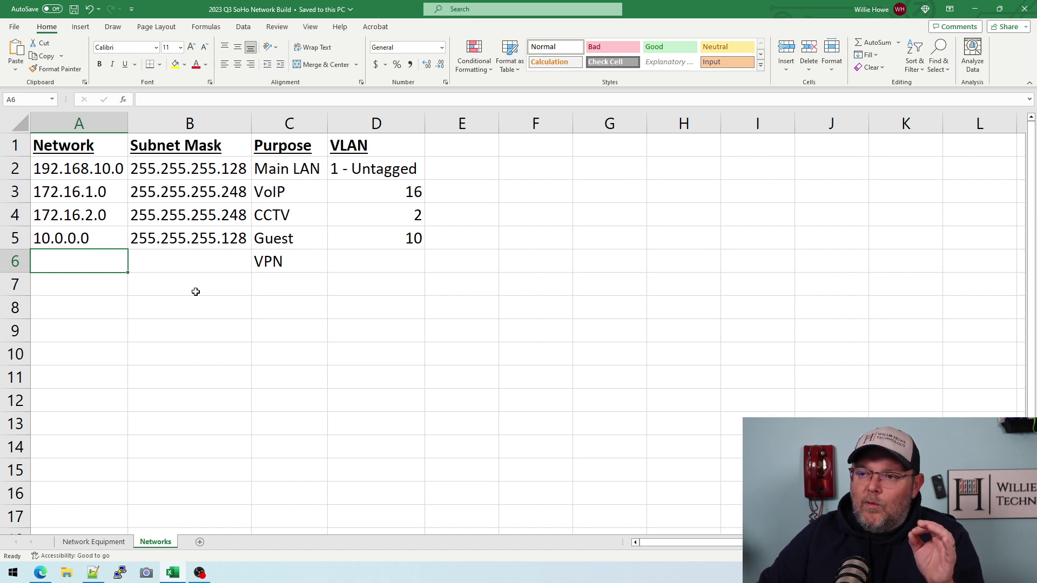
- Switch between the sheets, ending on Network Equipment showing the three Grandstream devices
left_click(99, 541)
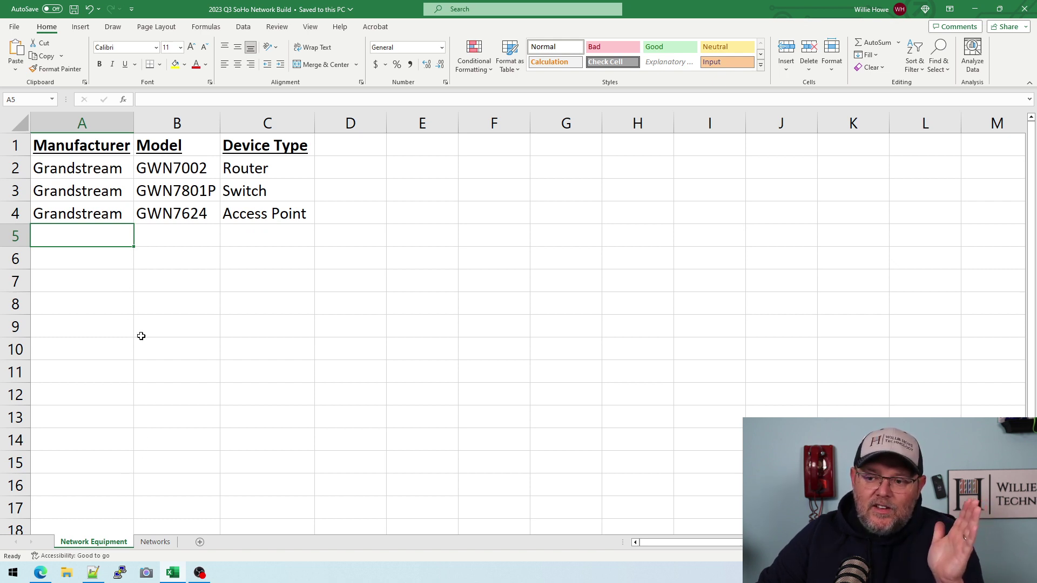
left_click(162, 544)
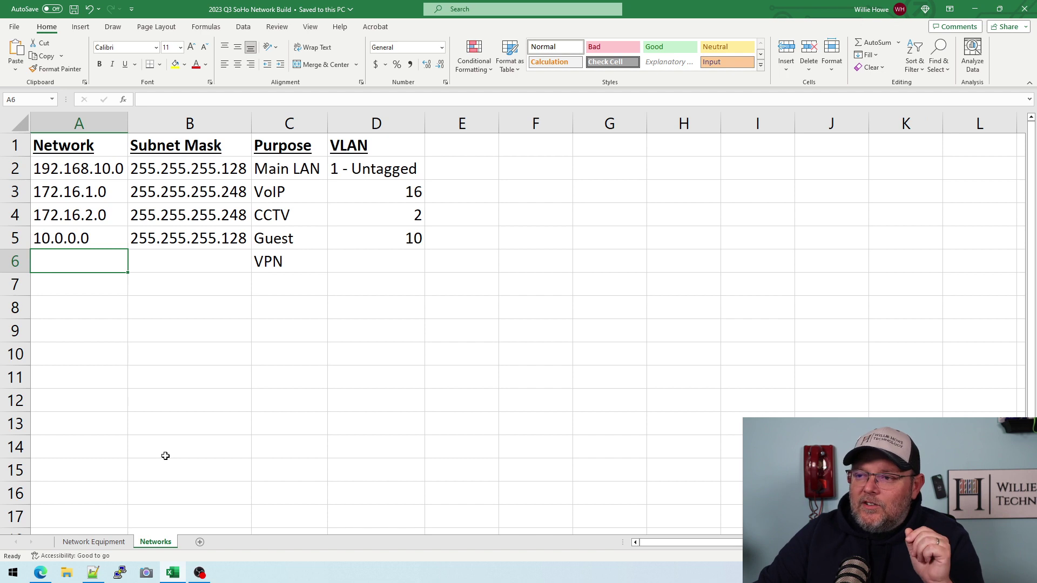
left_click(108, 543)
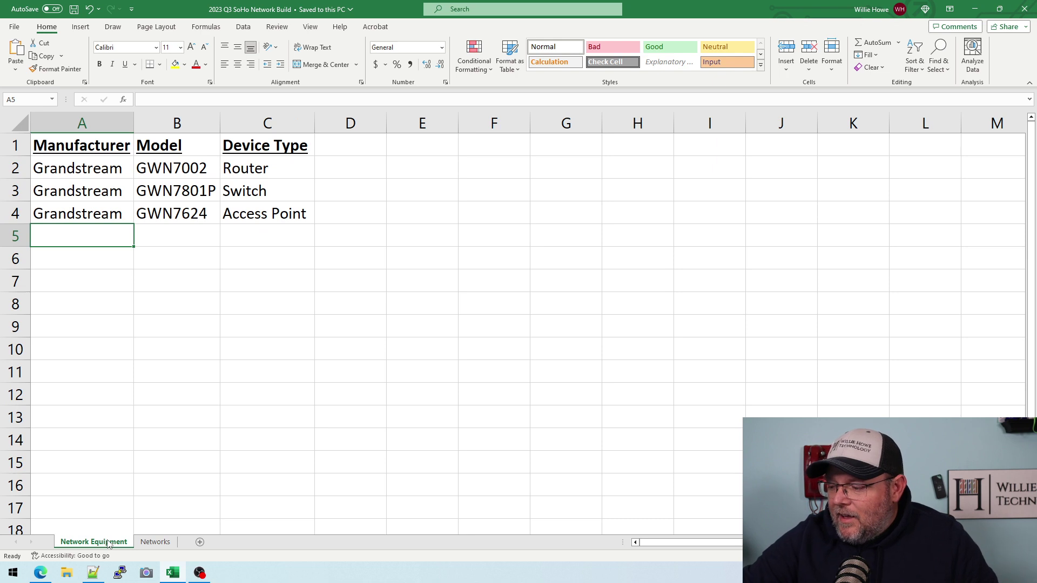